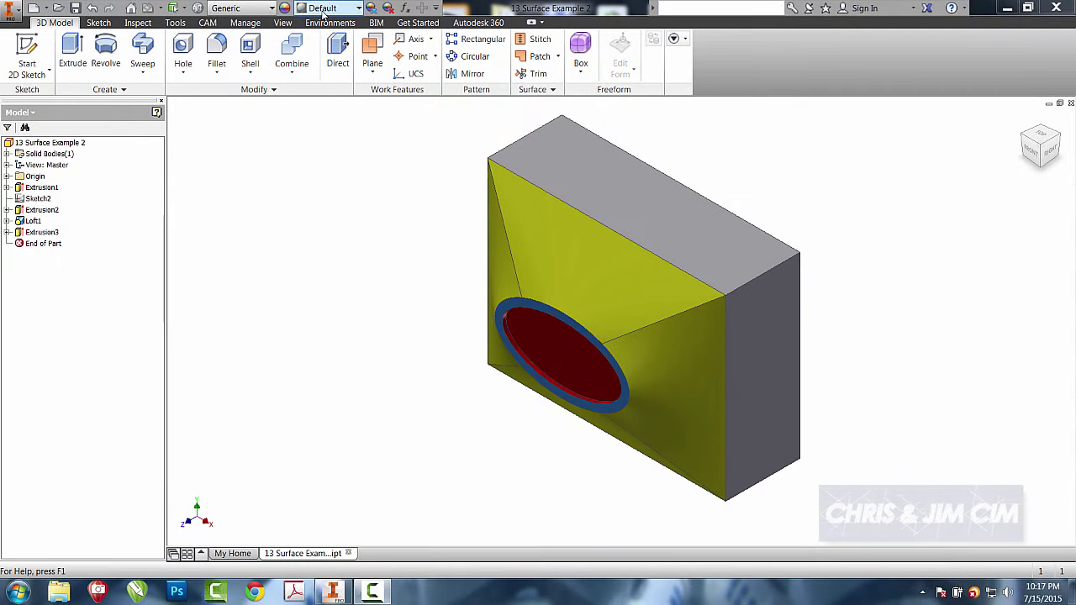
Create milling Setup1 with a stock box around the pyramid-topped block, viewed from Tool Isometric.
click(208, 24)
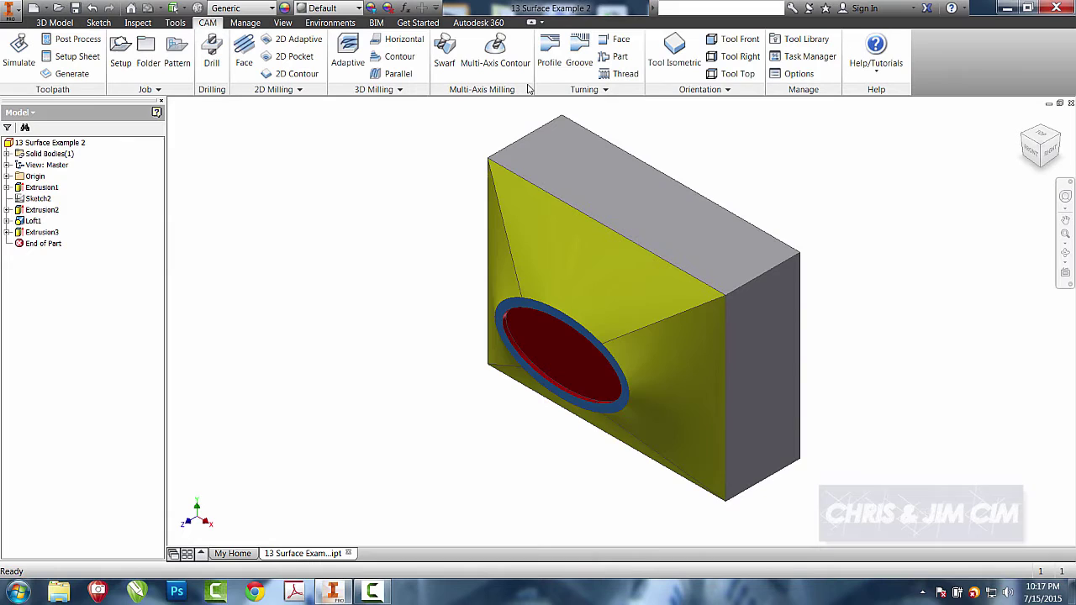
click(664, 57)
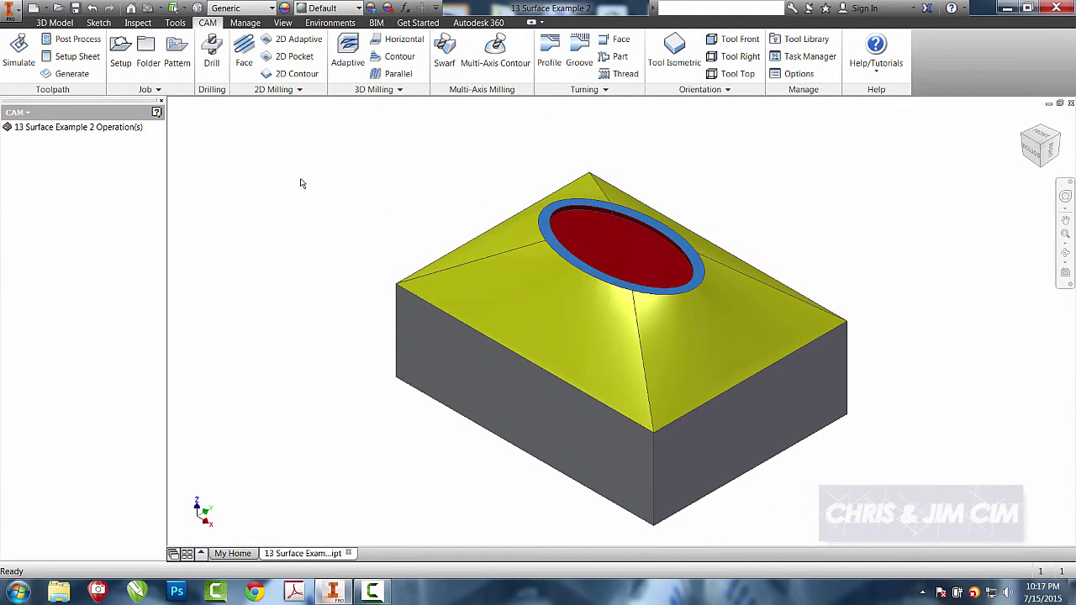
click(120, 52)
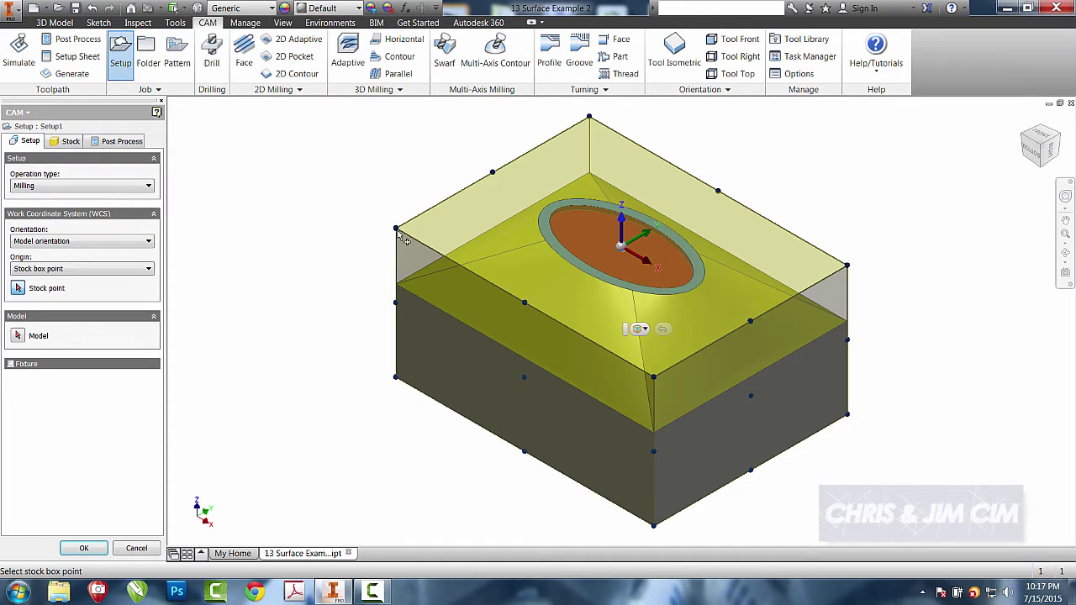
click(84, 548)
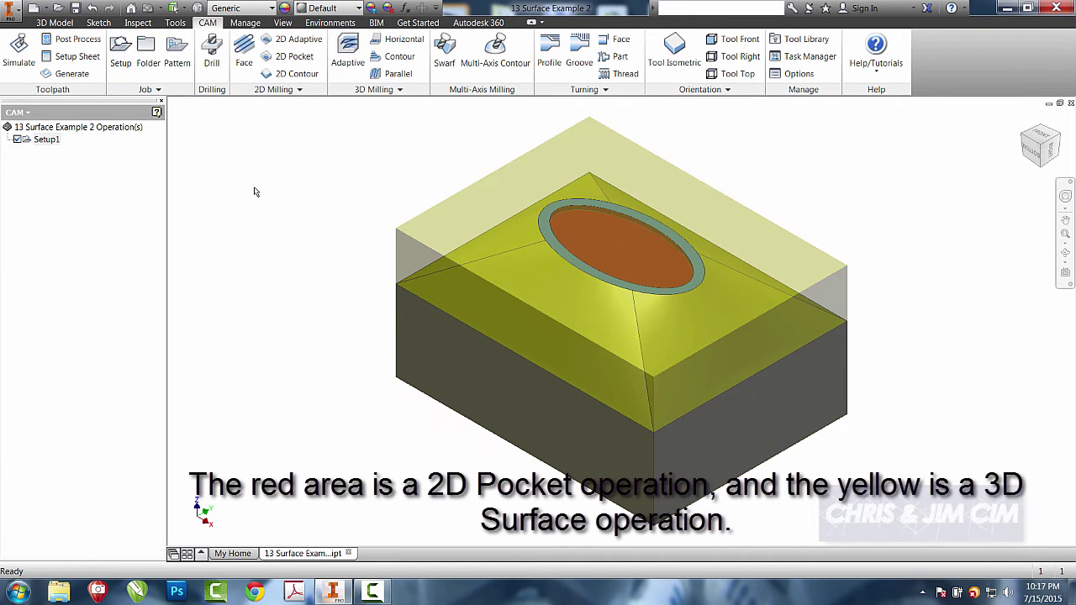
Start a 2D Pocket on the circular pocket using the WCC-CIM #7 Ø1/2" flat end mill.
click(292, 55)
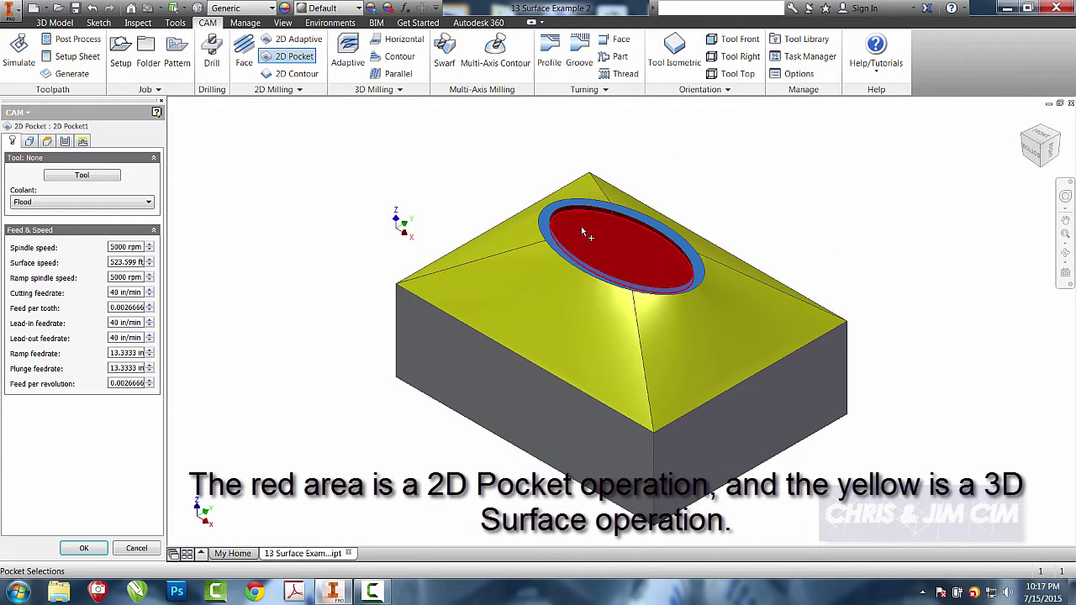
click(30, 141)
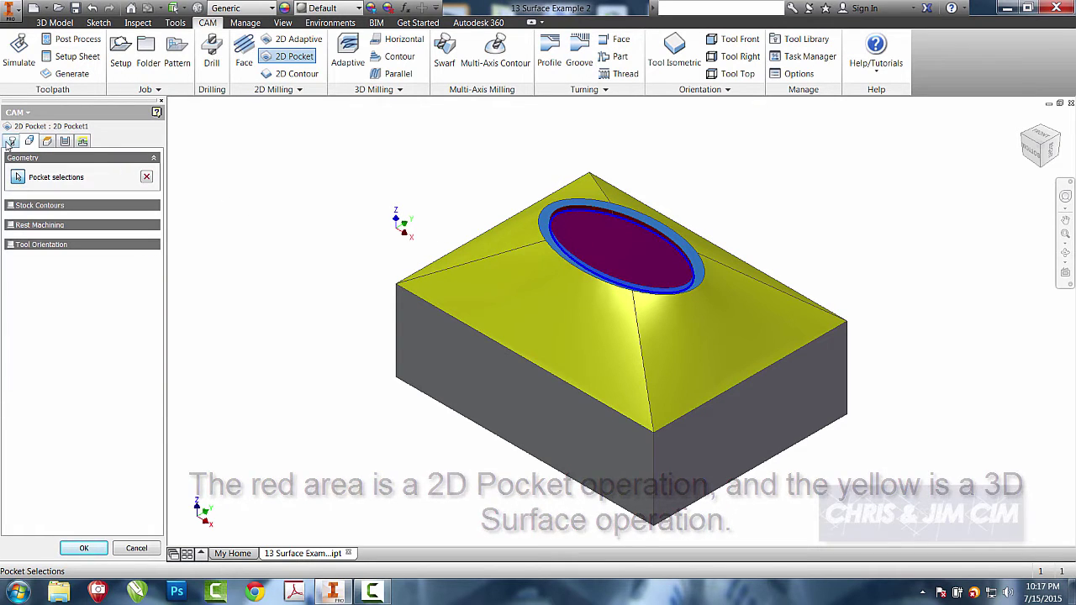
click(12, 141)
click(76, 176)
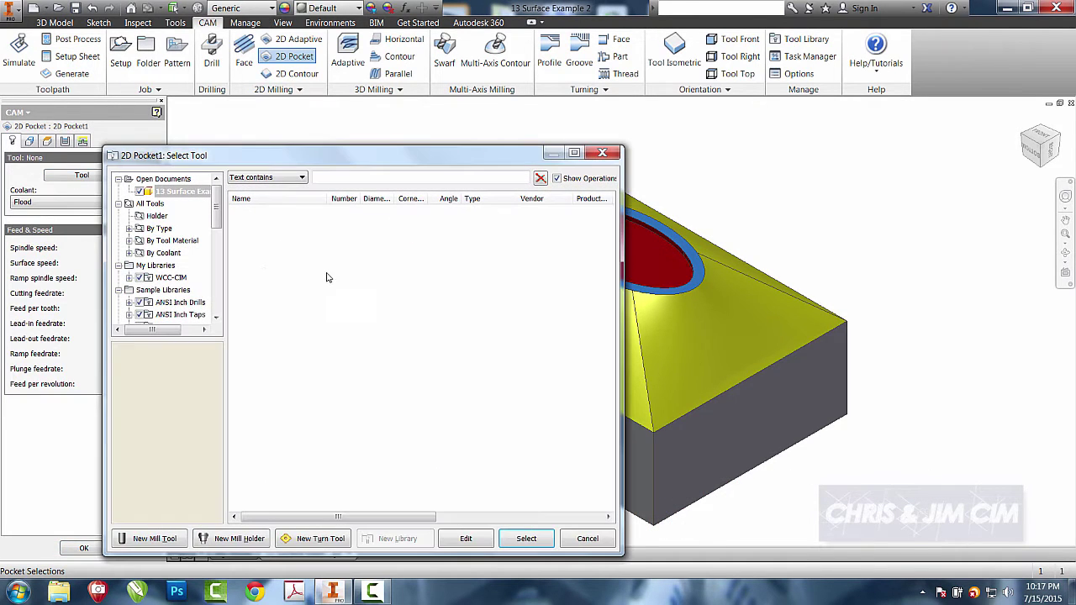
click(171, 277)
click(278, 277)
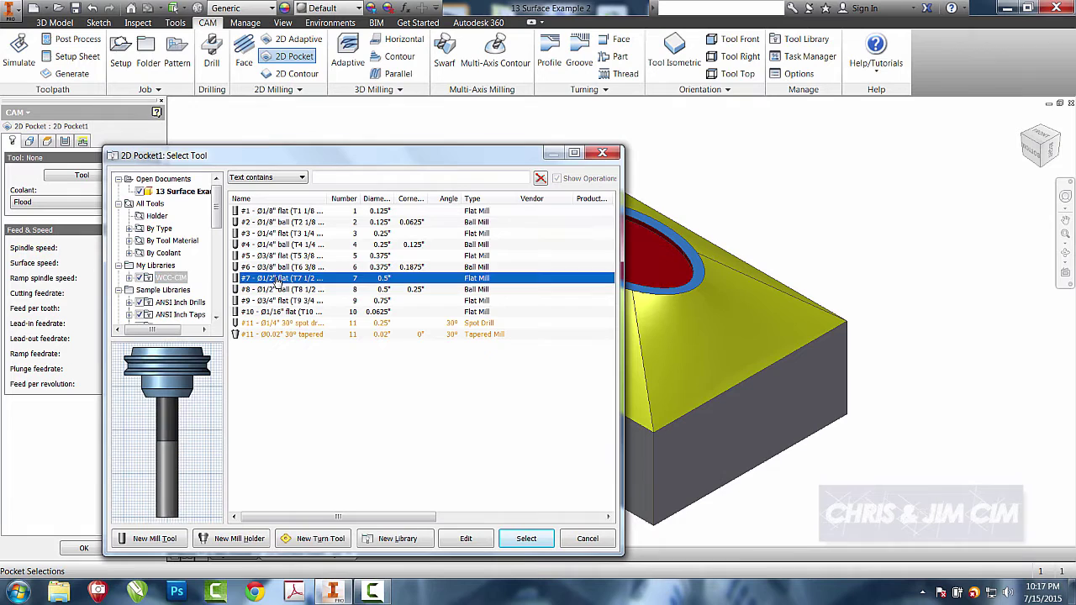
click(517, 541)
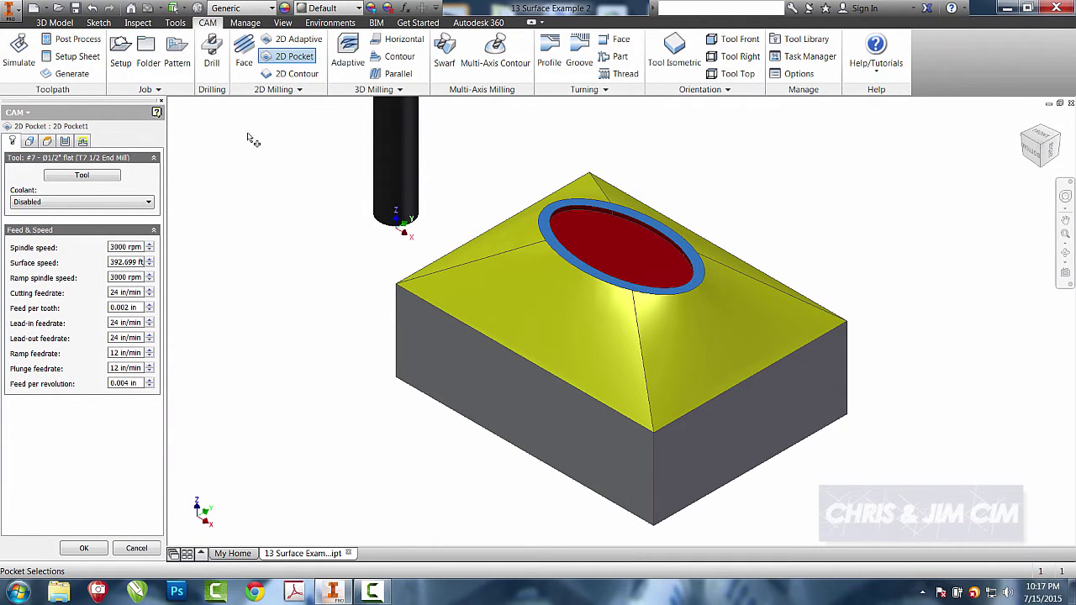
Review the pocket's Passes and stock-to-leave settings and generate 2D Pocket1.
click(66, 142)
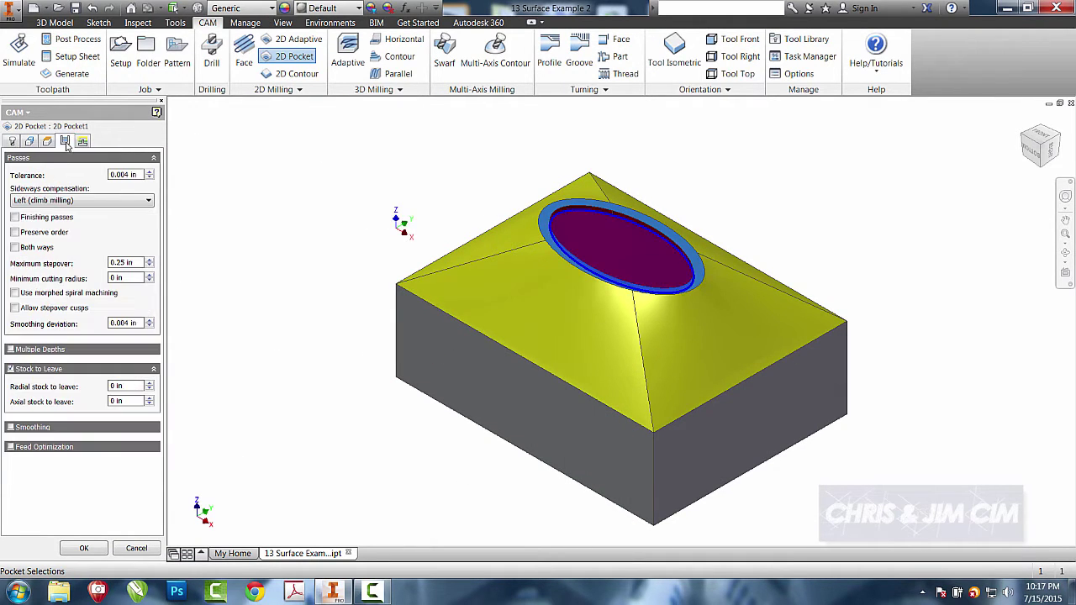
click(10, 370)
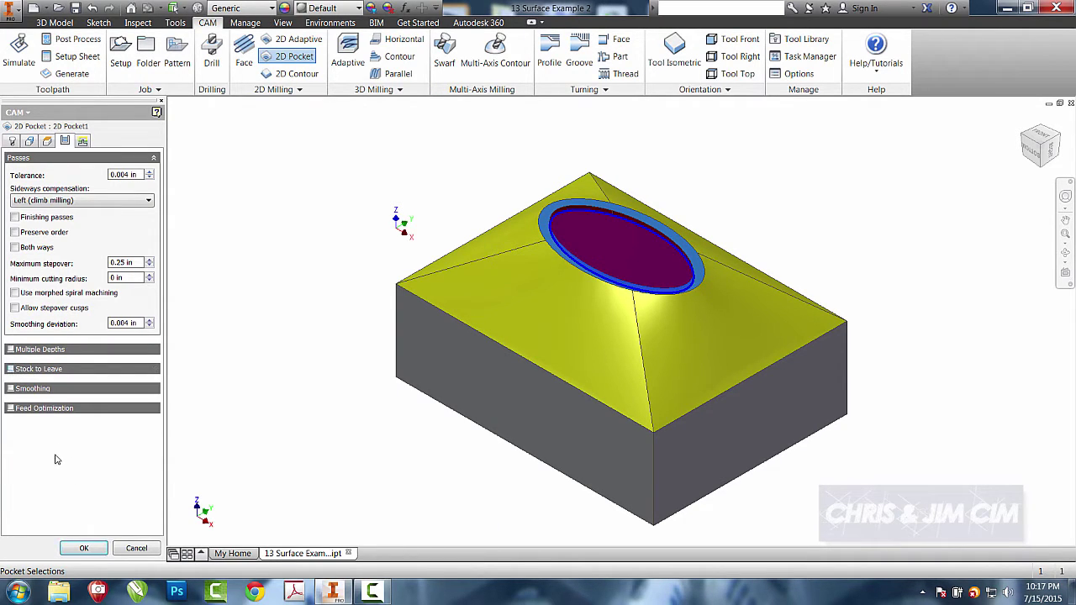
click(83, 549)
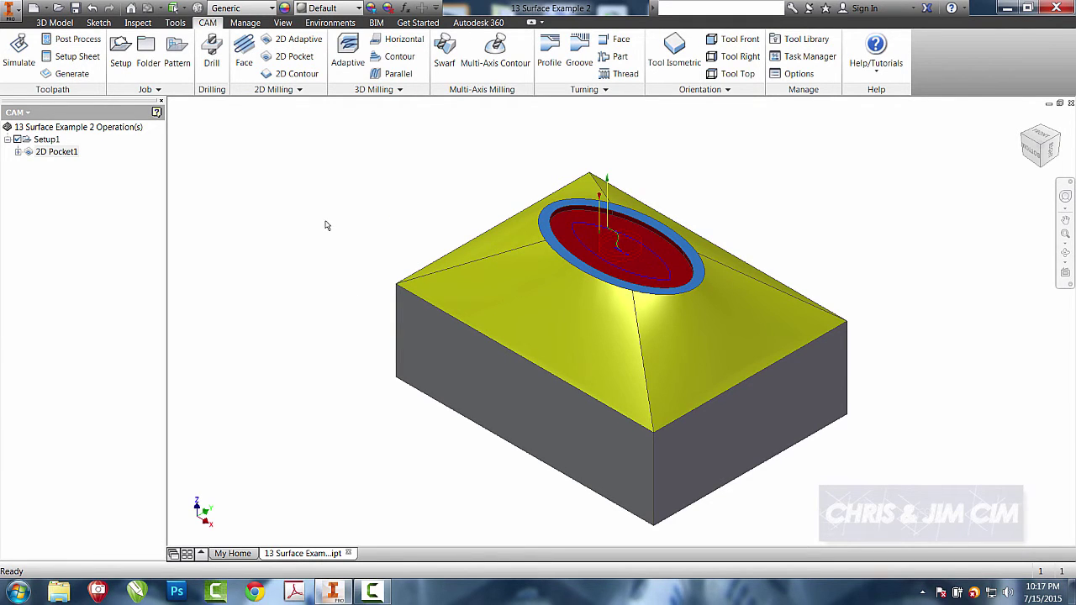
Start a Morphed Spiral operation with the WCC-CIM #6 Ø3/8" ball end mill.
click(374, 89)
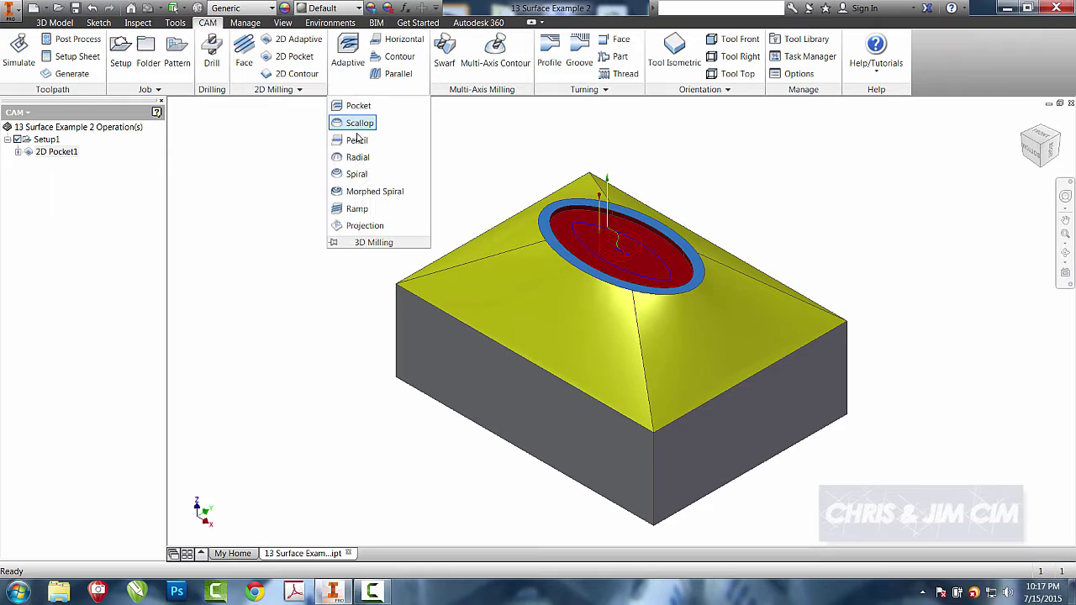
click(384, 192)
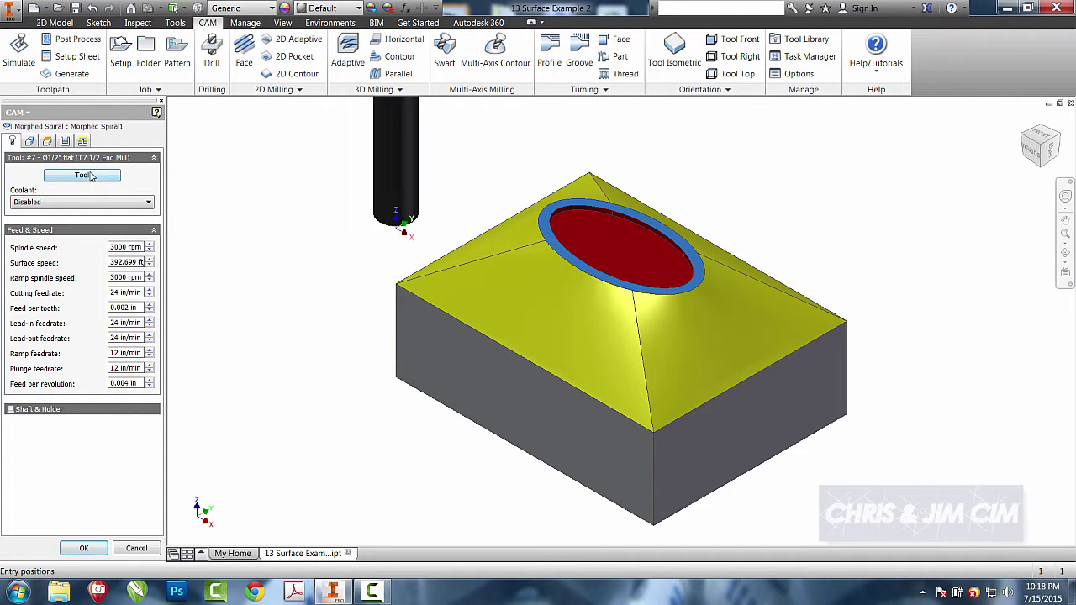
click(91, 176)
click(170, 277)
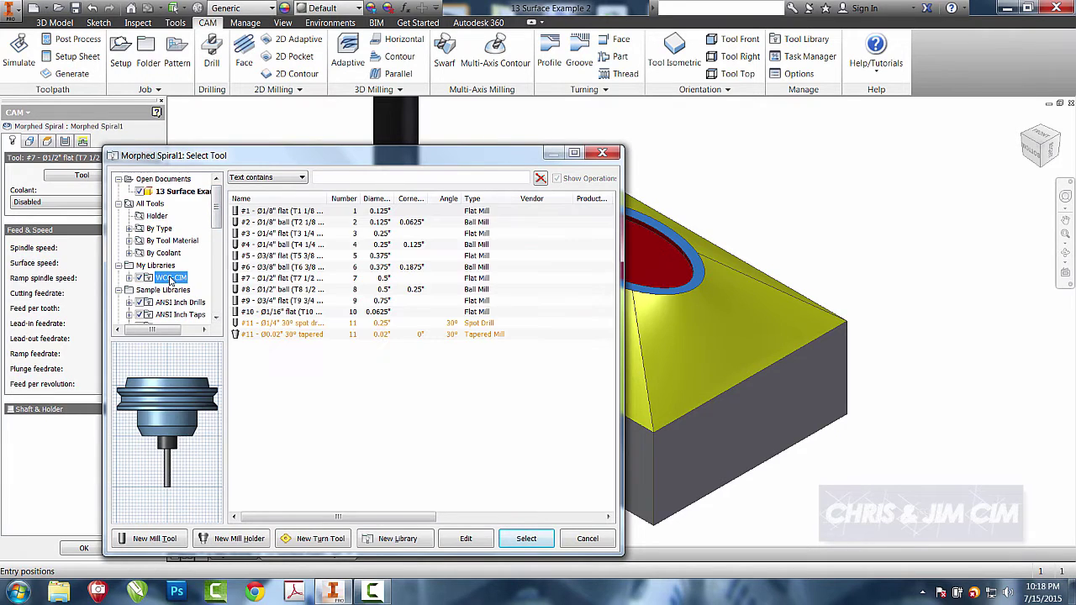
click(286, 267)
click(526, 538)
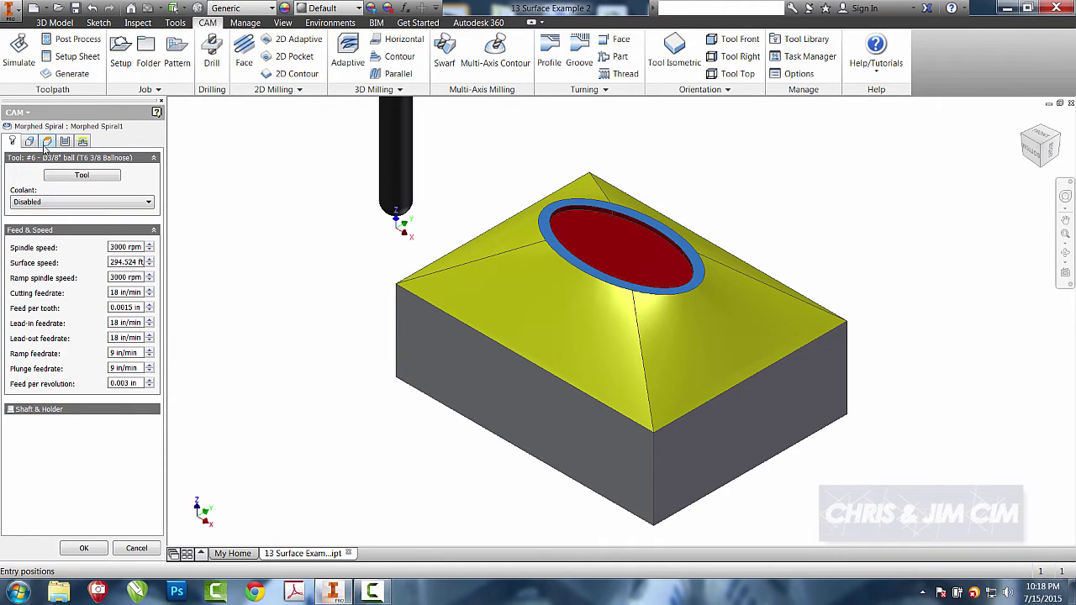
Review heights and passes, enter a new Stepover value, and accept the Morphed Spiral.
click(47, 141)
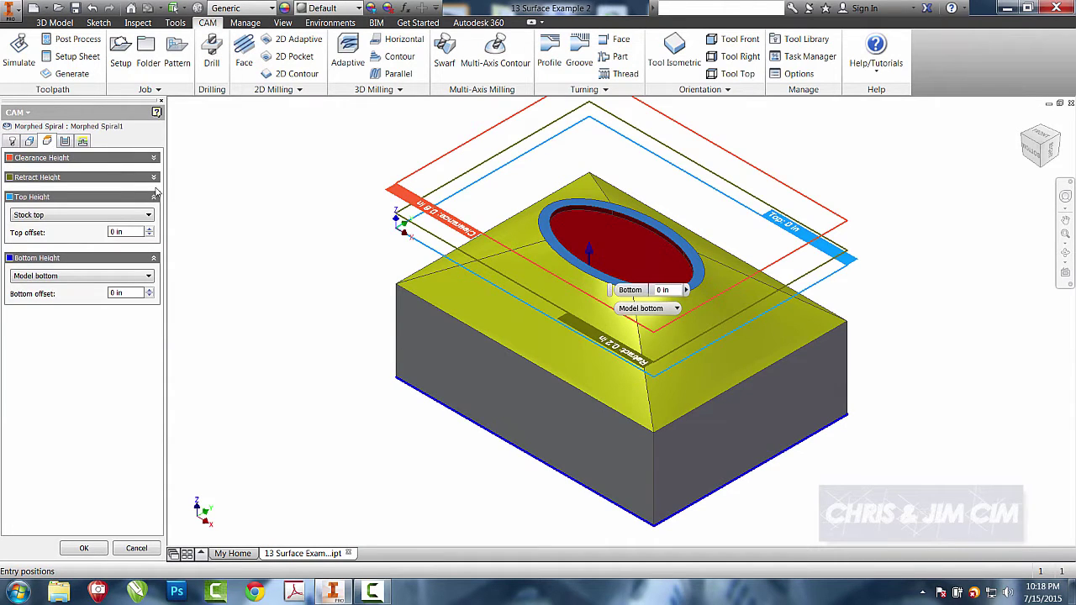
click(66, 141)
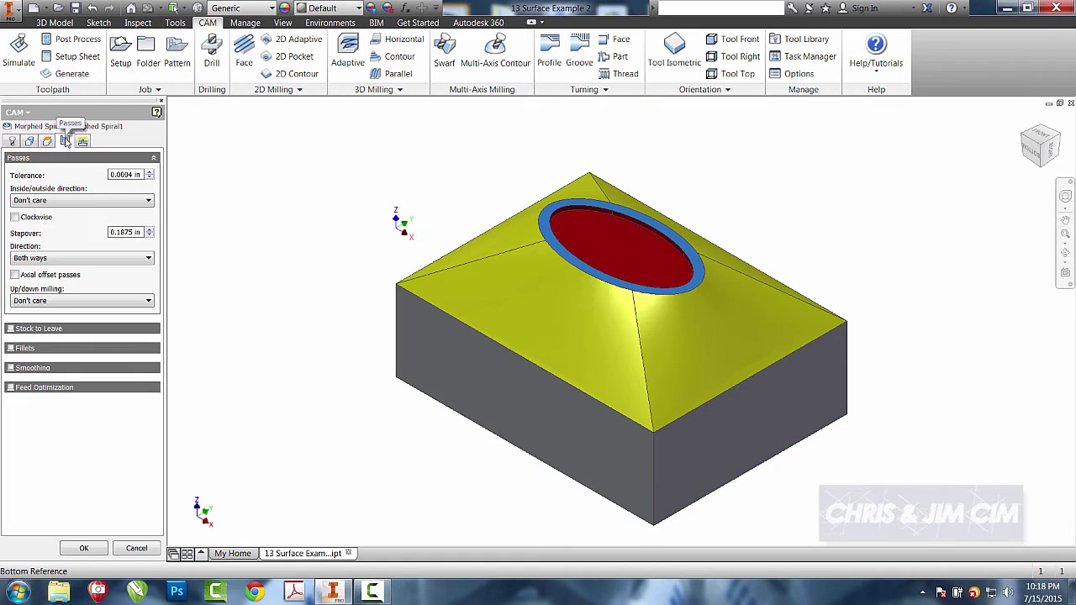
right_click(126, 236)
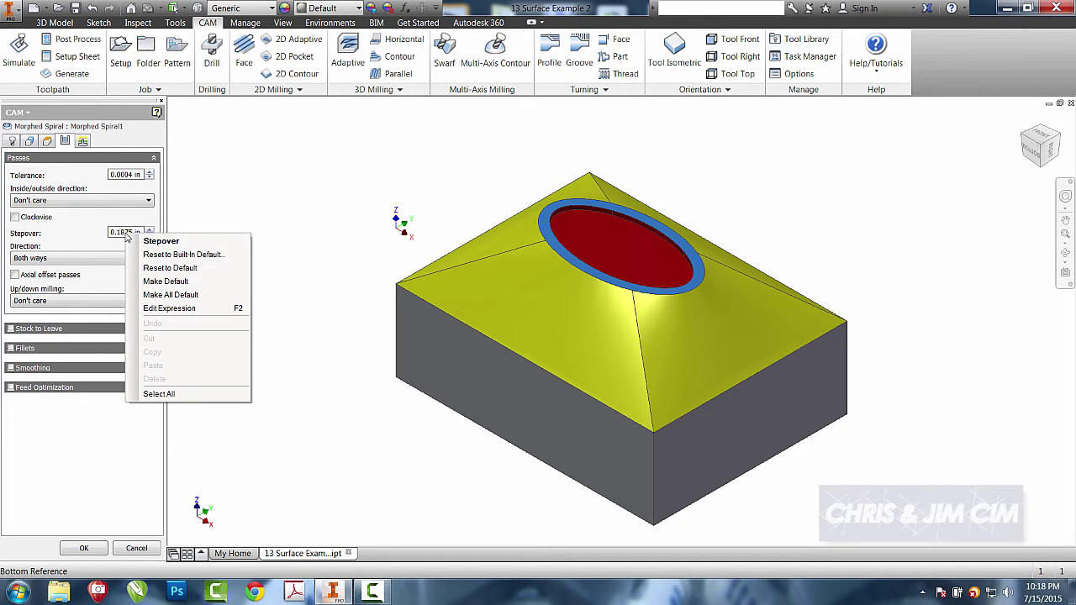
click(157, 309)
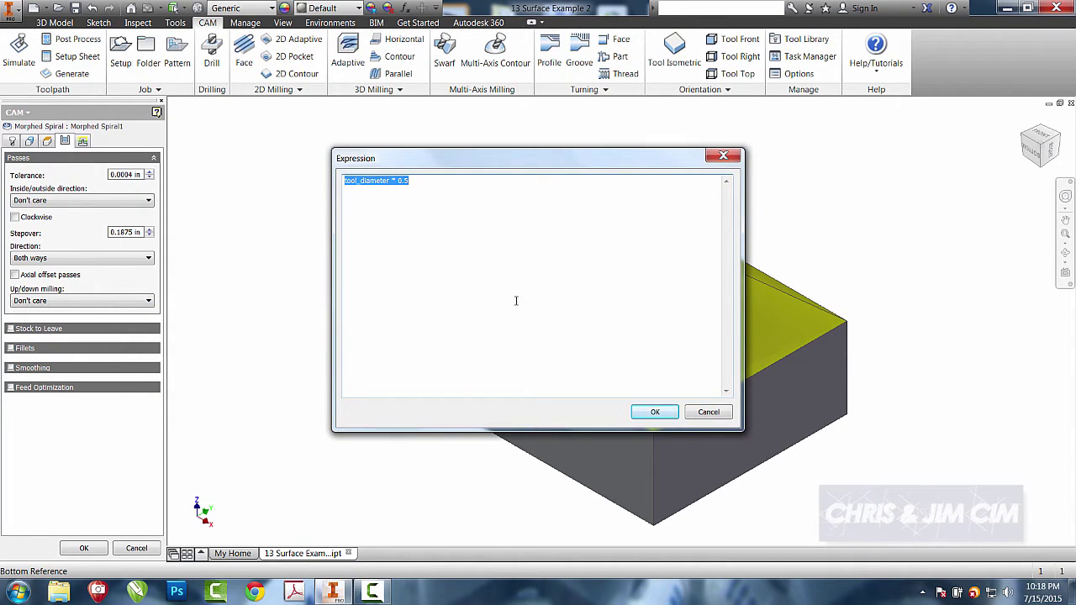
click(707, 412)
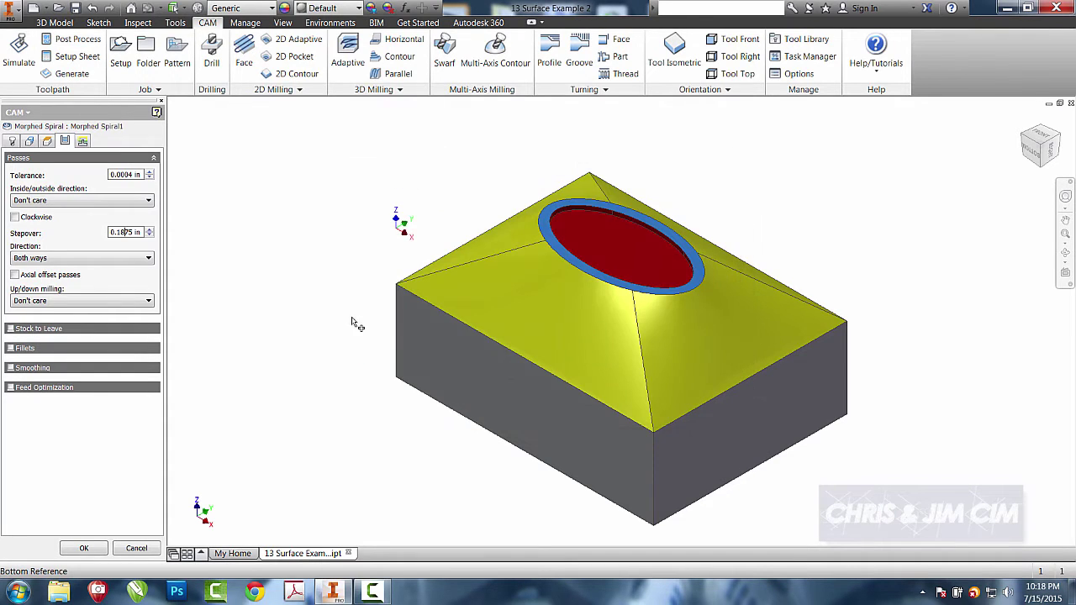
double_click(114, 234)
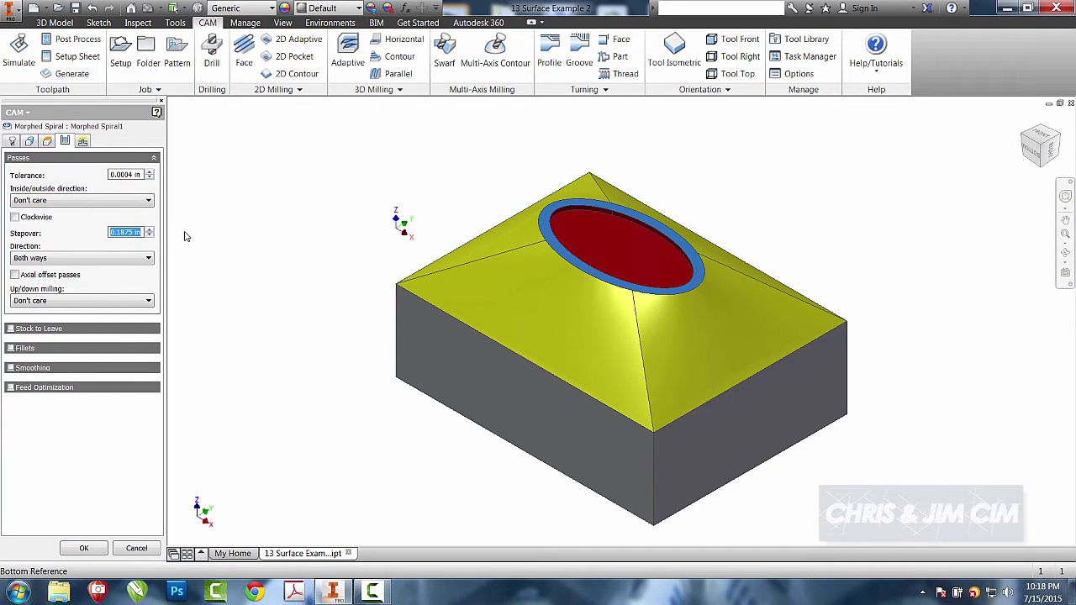
text(.05)
click(85, 548)
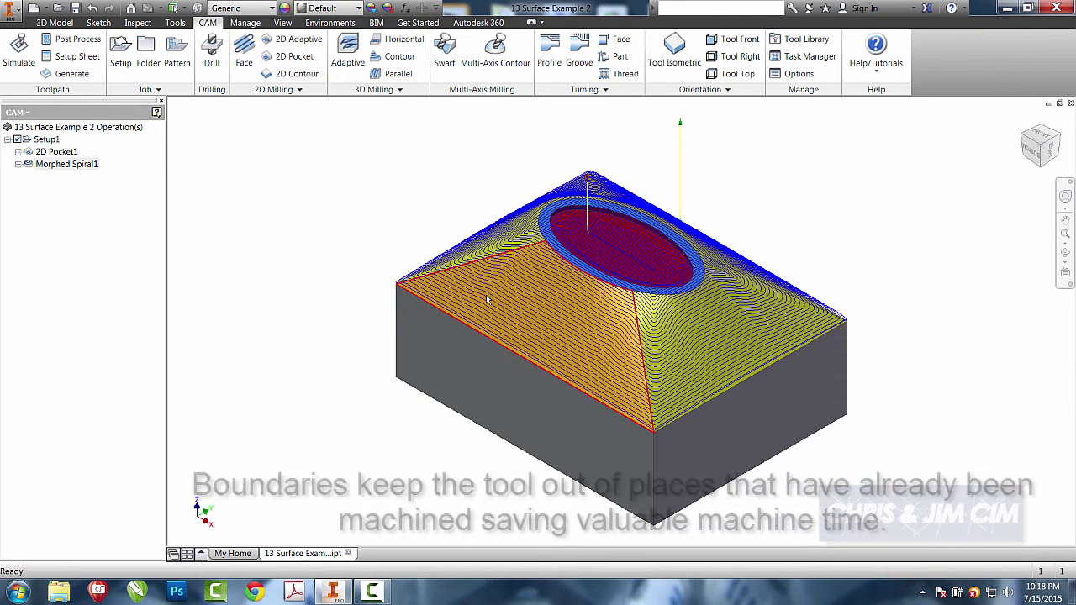
Set Morphed Spiral1's machining boundary to Selection: the top face's outer edge and the hole rim.
double_click(55, 164)
click(35, 145)
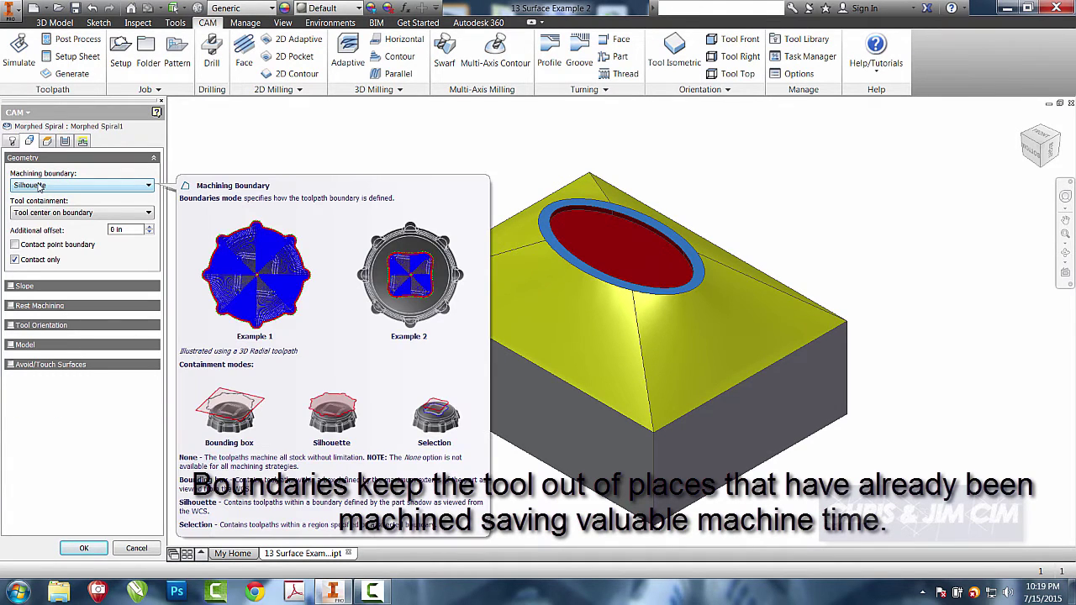
click(38, 186)
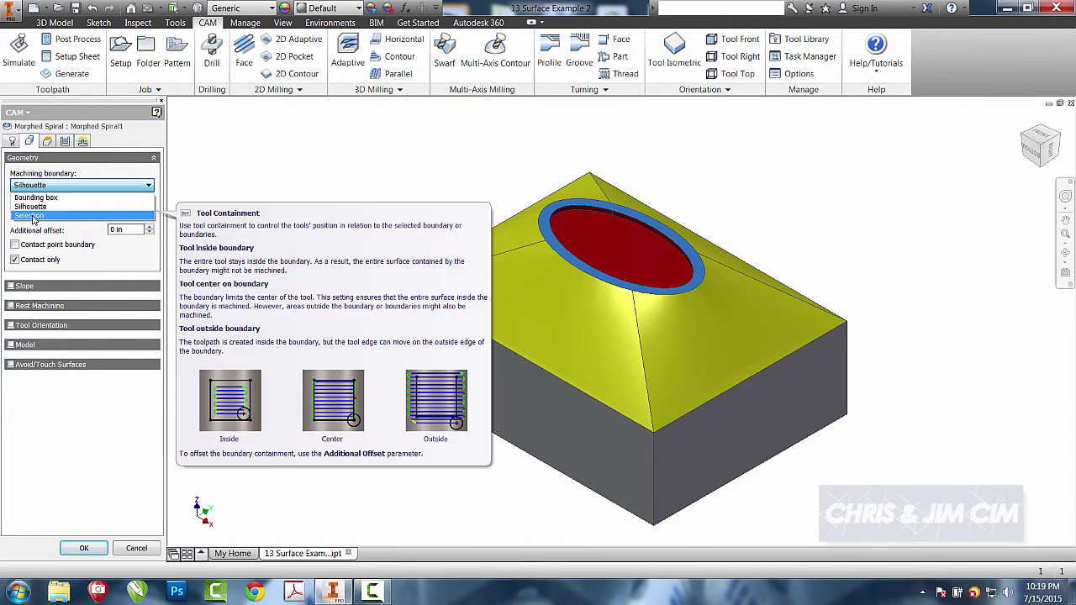
click(32, 216)
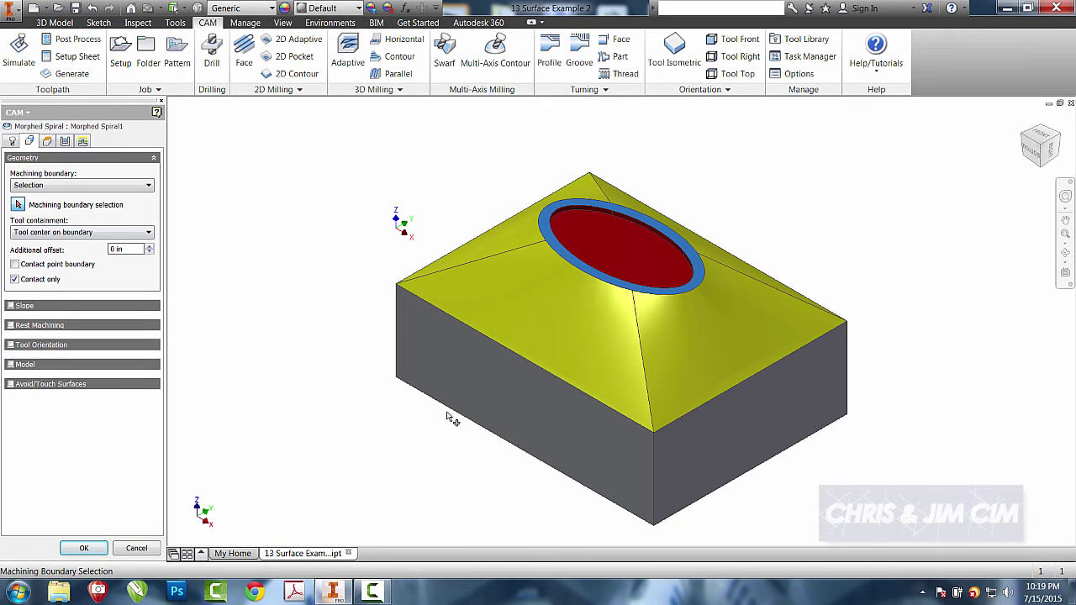
click(496, 343)
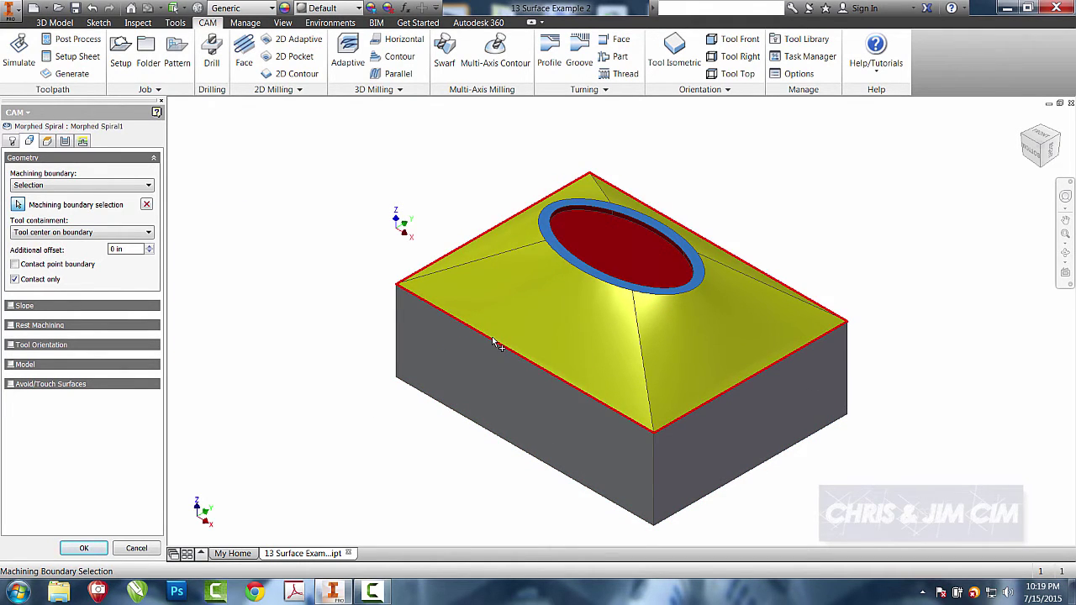
click(562, 260)
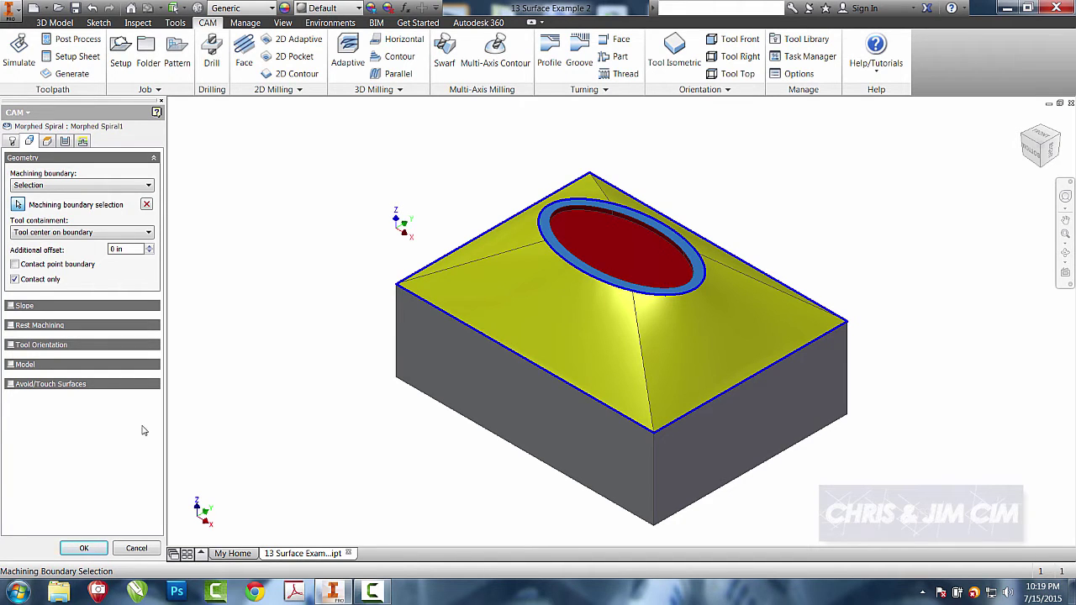
click(83, 548)
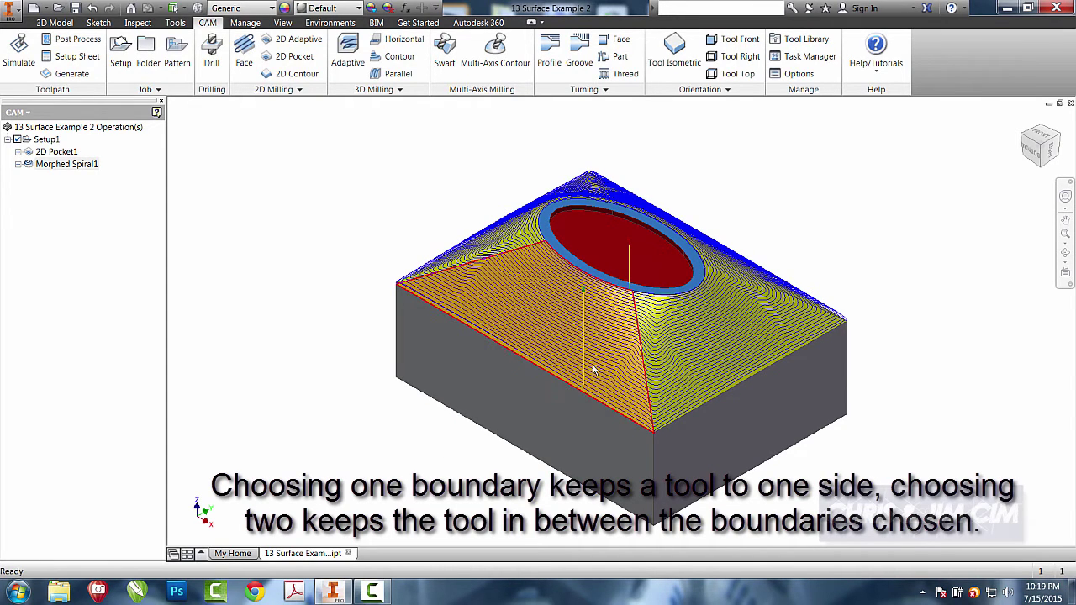
Simulate all of Setup1 with the stock shown and playback speed raised.
click(48, 140)
click(19, 57)
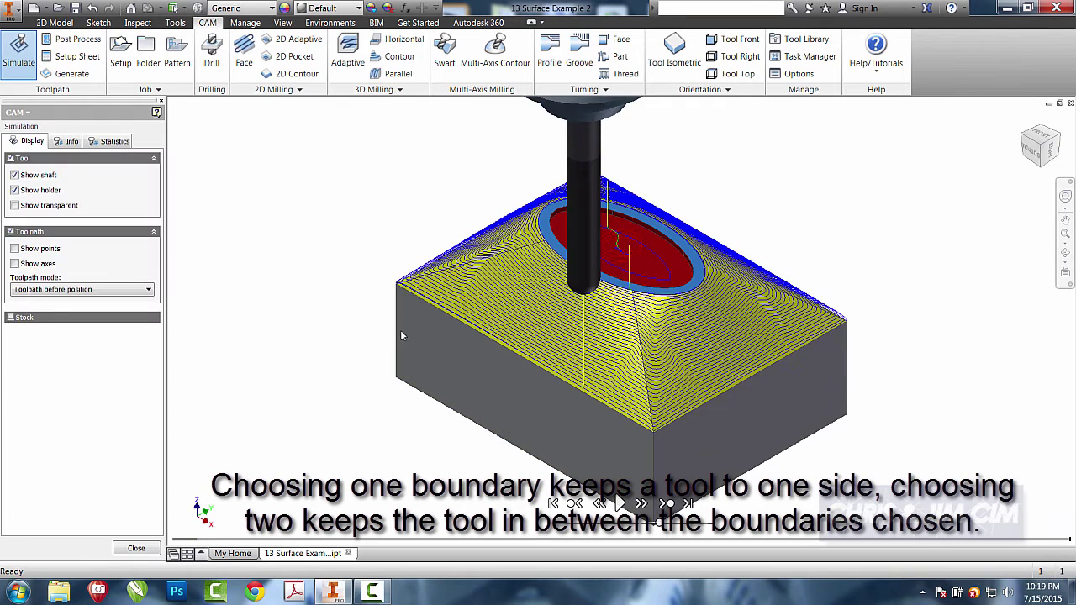
click(619, 503)
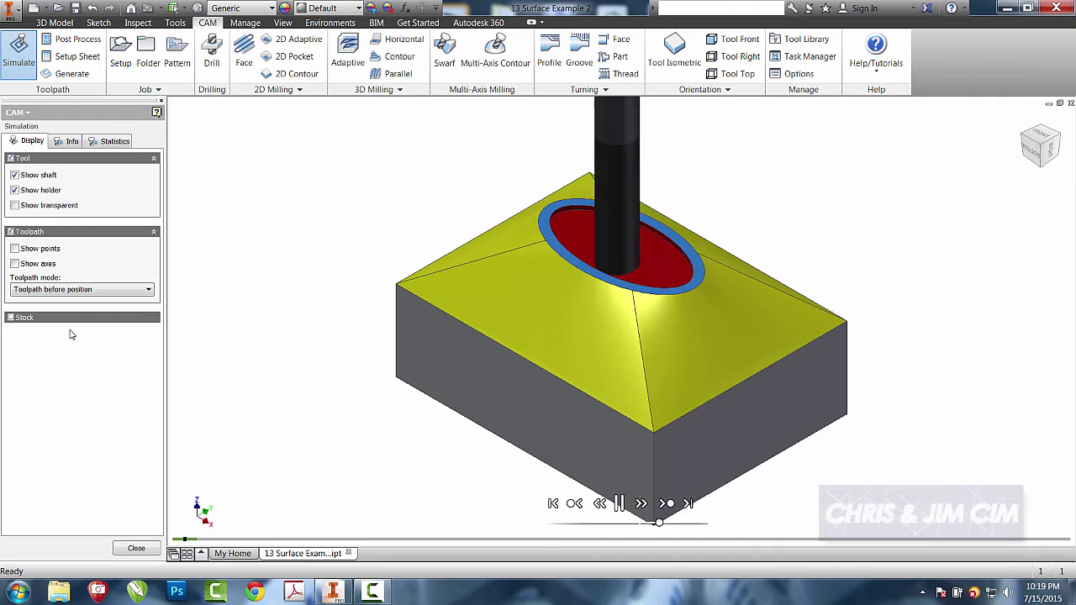
click(10, 318)
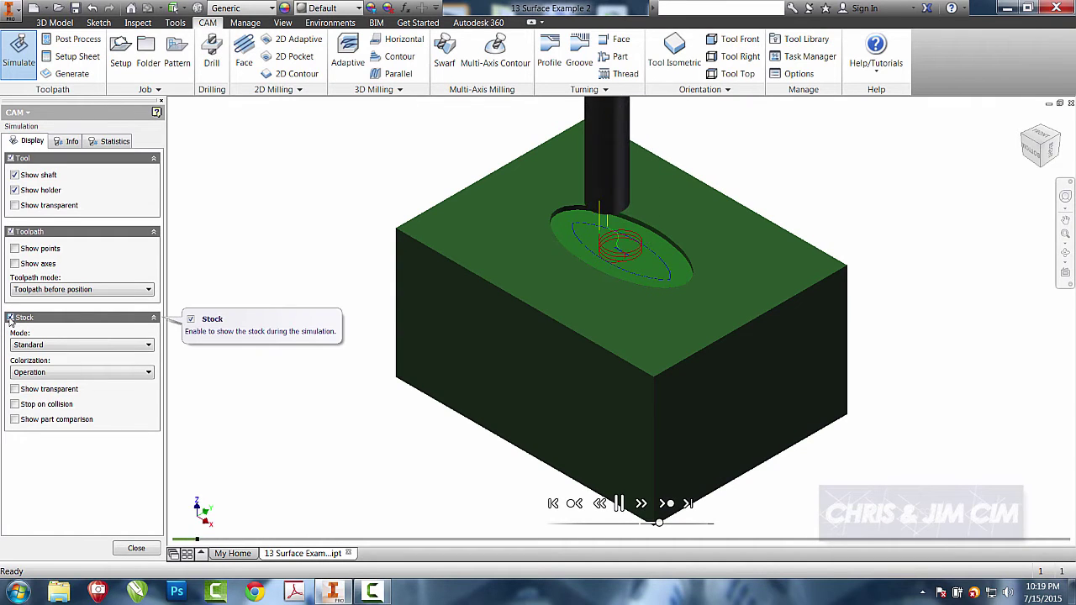
drag(660, 523, 688, 526)
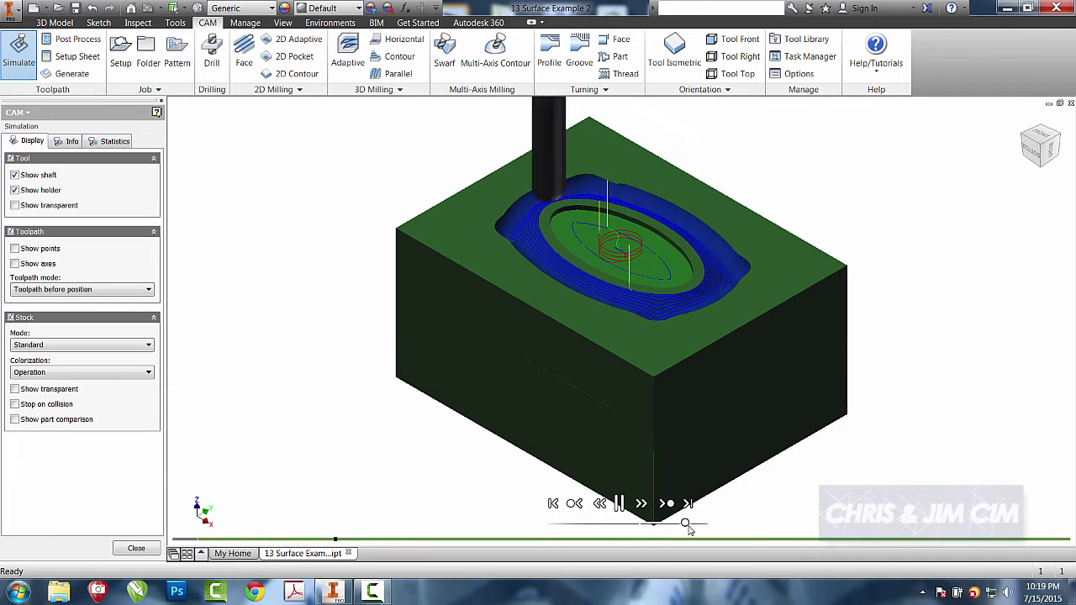
drag(688, 525, 695, 525)
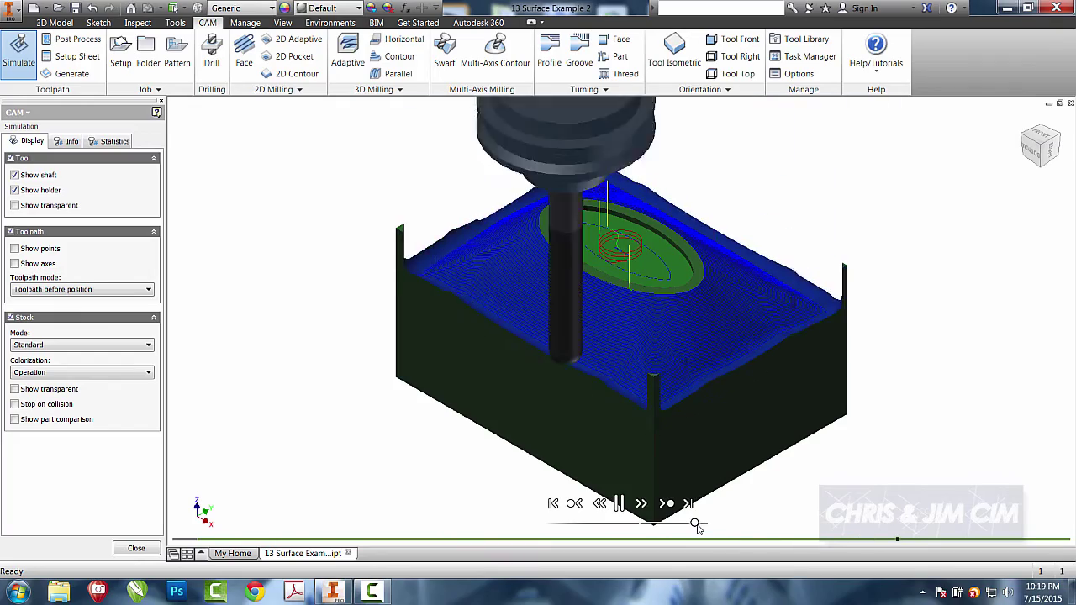
Finish the run and read the 0:20:32 total machining time in Statistics.
click(668, 502)
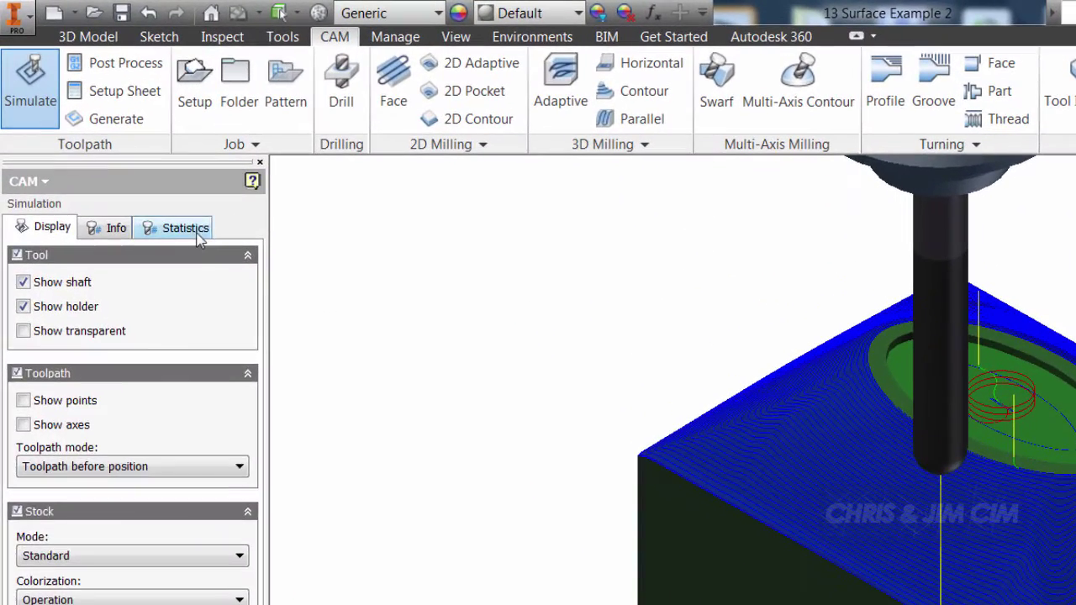
click(132, 157)
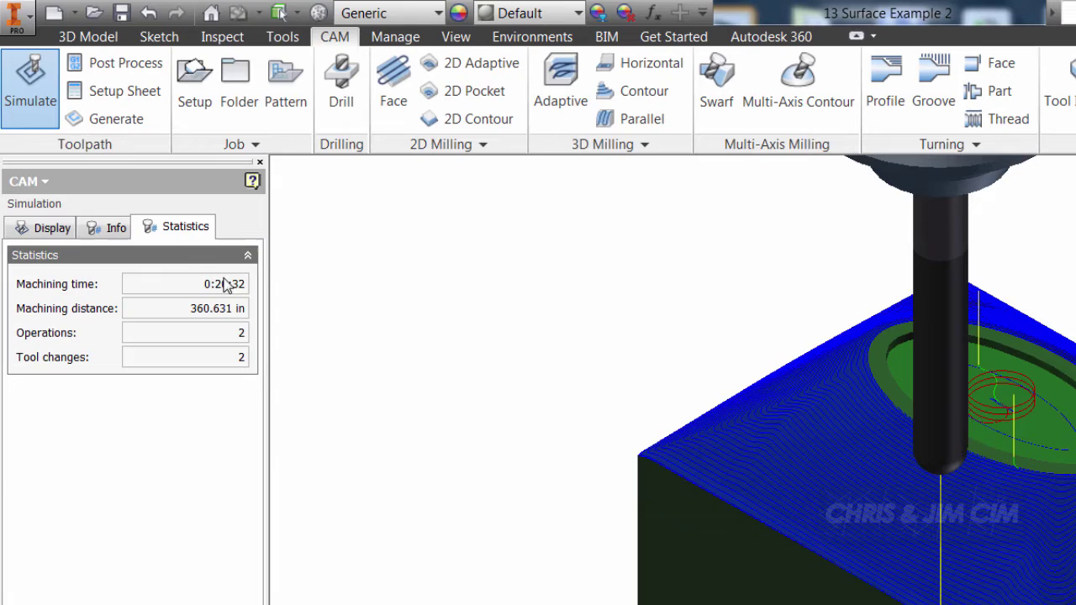
mouse_move(230, 293)
Change Morphed Spiral1's Stepover from 0.05 in to 0.06 in and regenerate the toolpath.
click(145, 585)
double_click(93, 265)
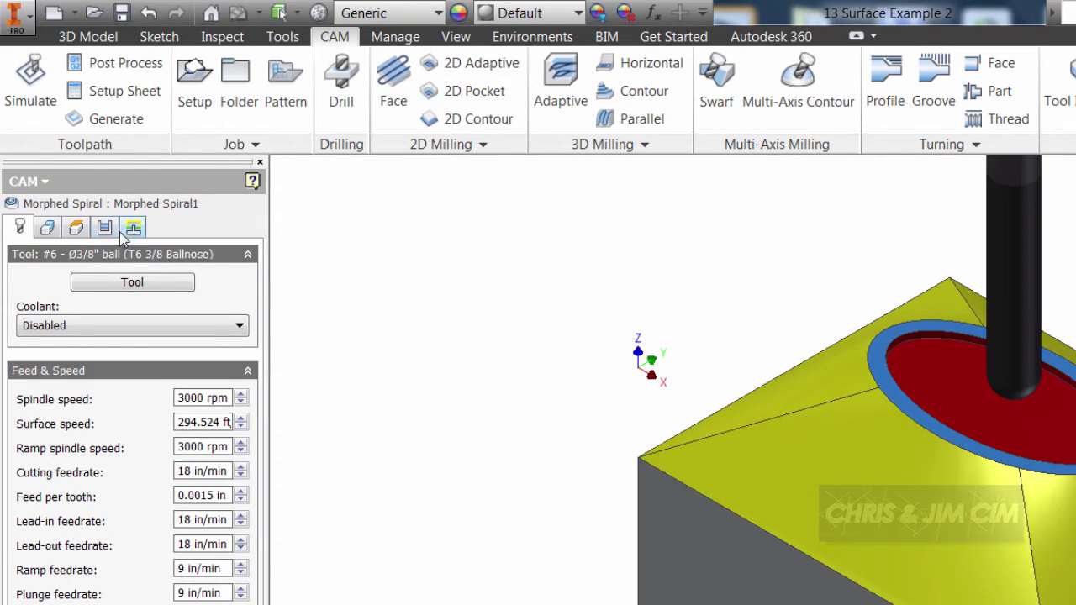
click(104, 227)
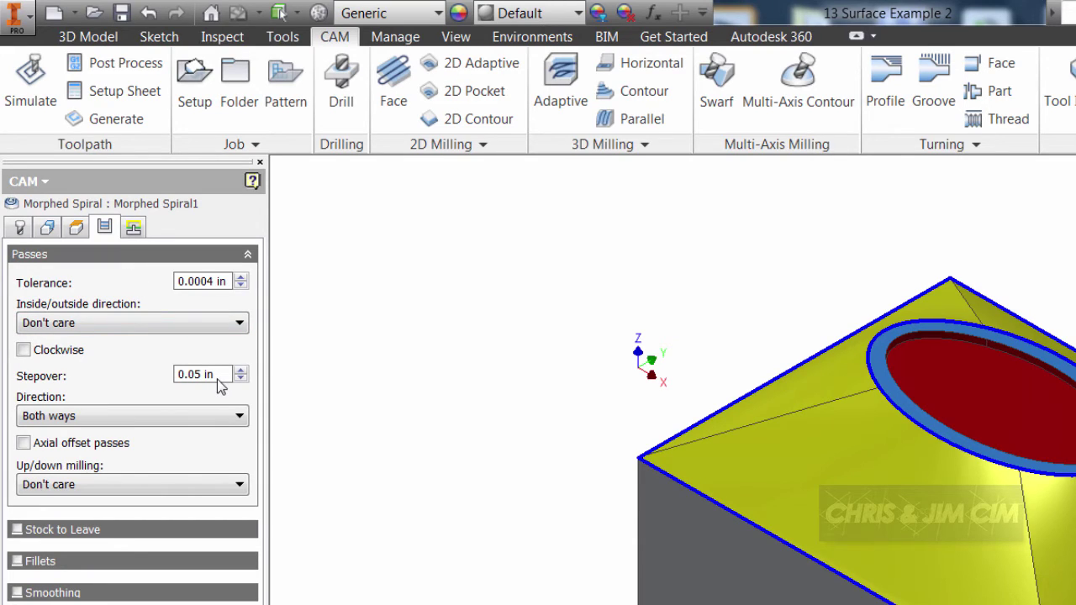
drag(220, 378, 124, 379)
text(.06)
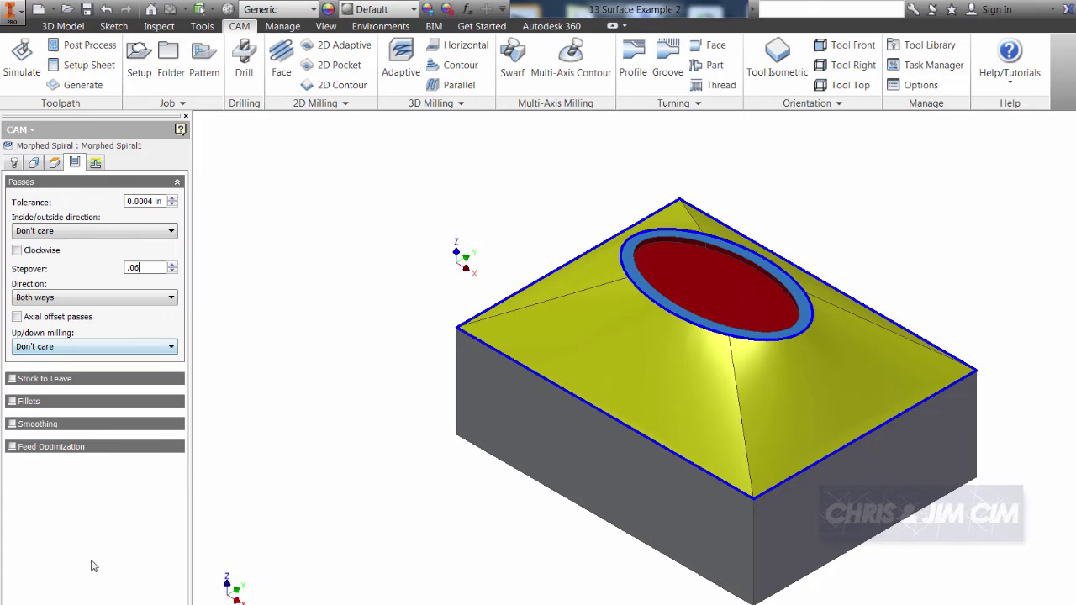
key(Return)
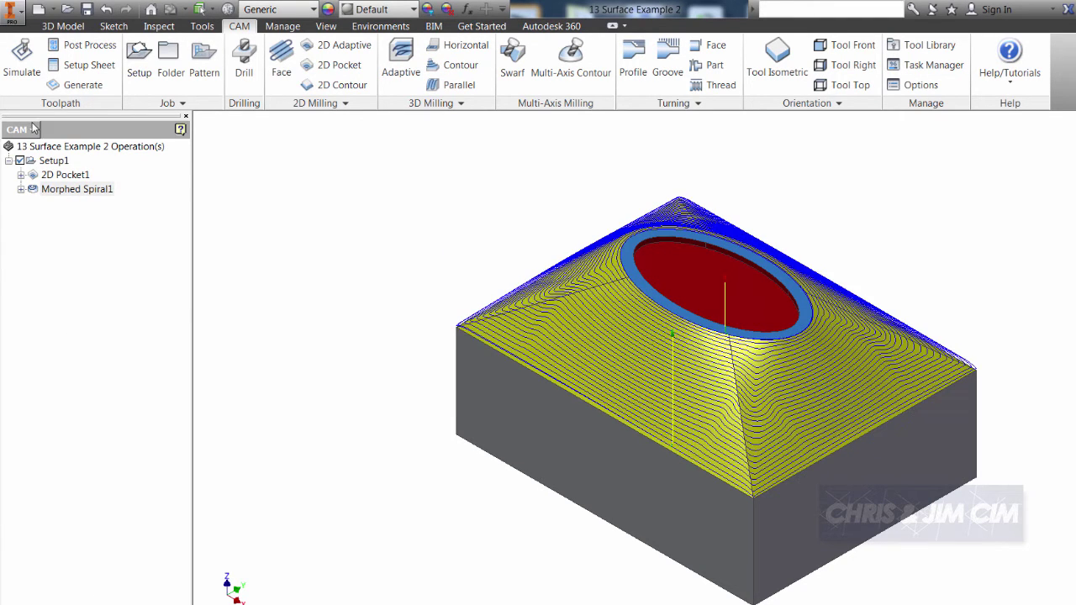
click(22, 67)
Confirm the revised 0:16:24 machining time in Statistics and exit the simulation.
click(123, 167)
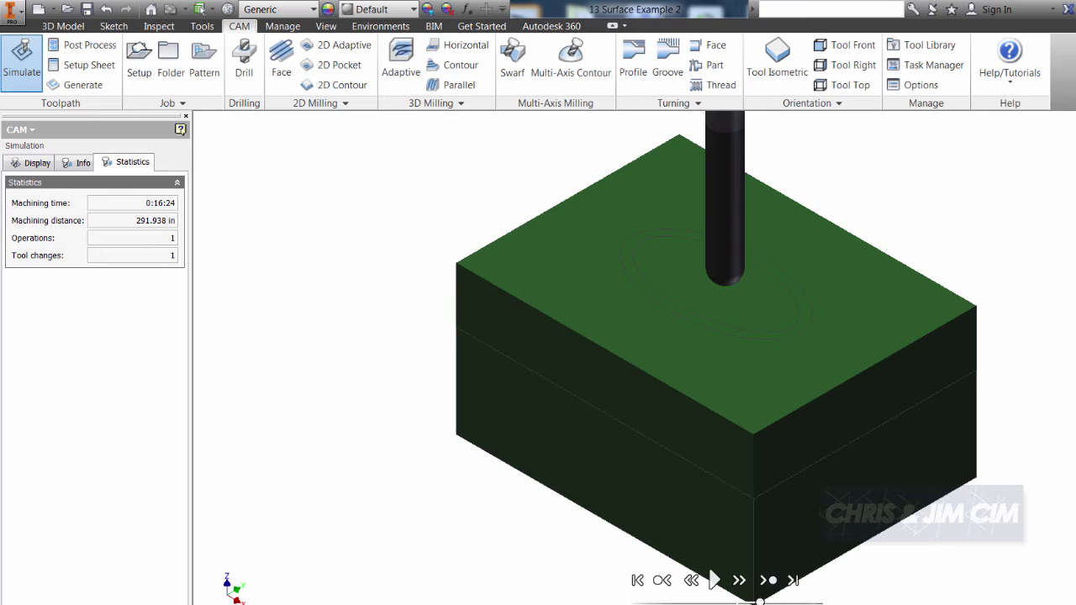
key(Escape)
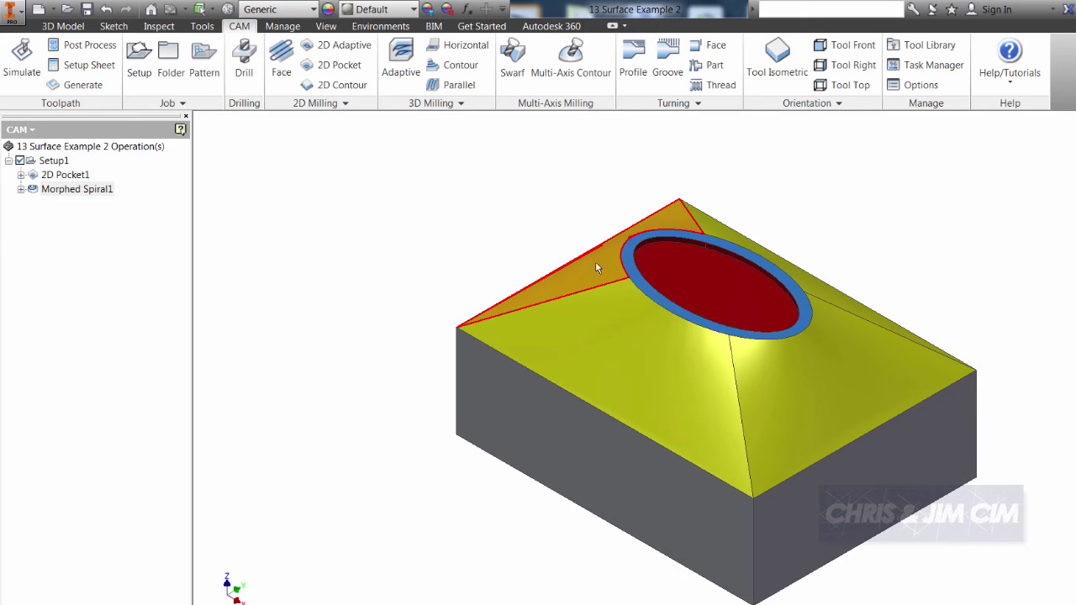